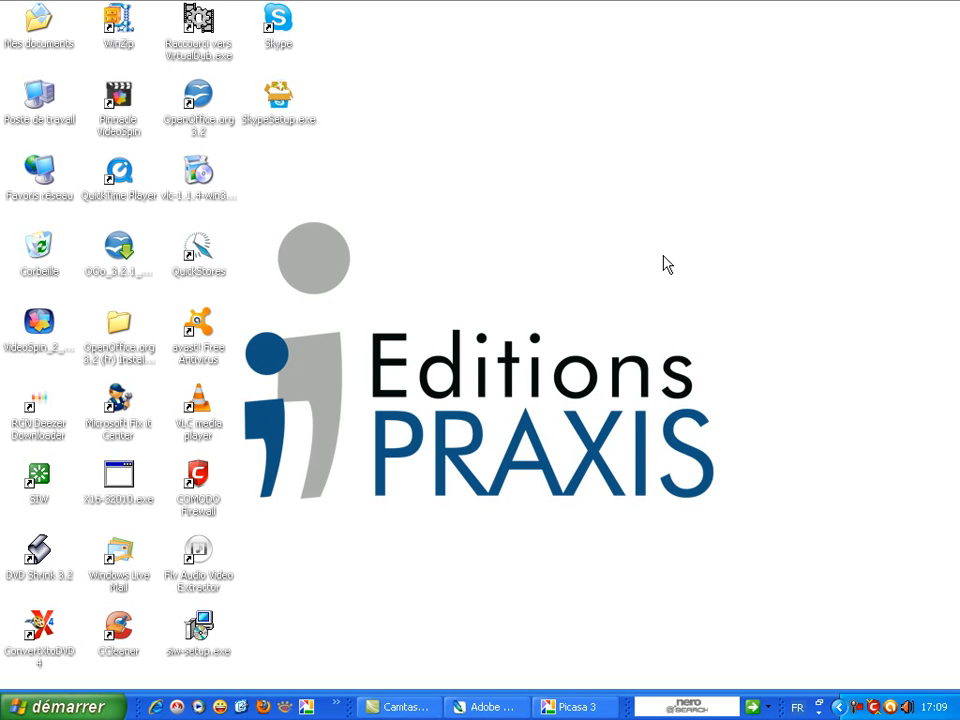
Step: Switch to Picasa, return to the library, and open the sixth photo in the vrac folder with the effects displayed
click(578, 707)
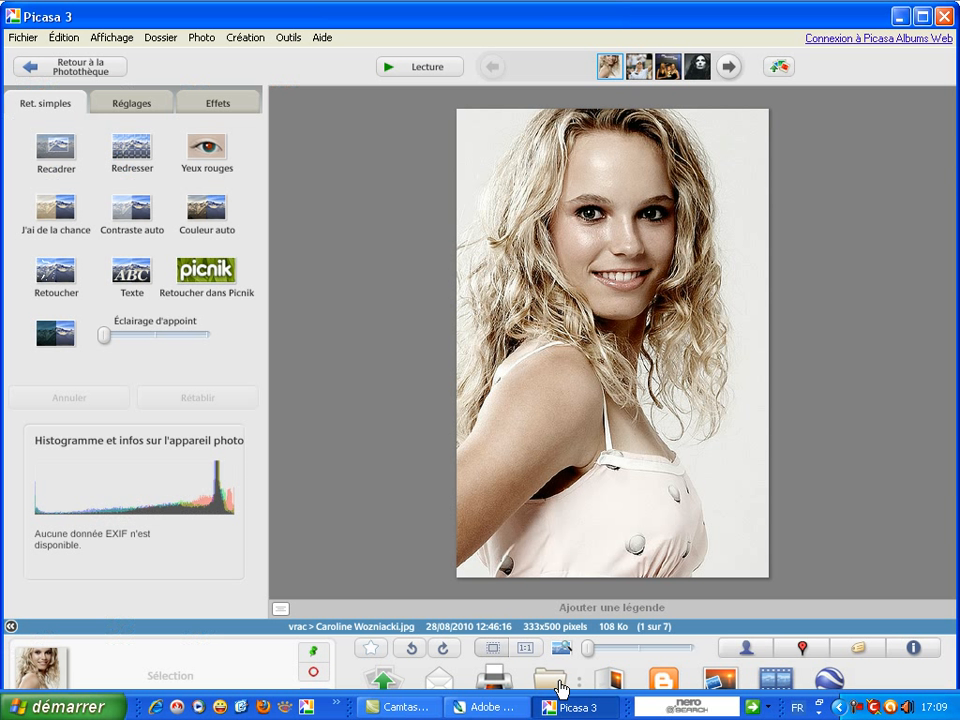
click(60, 66)
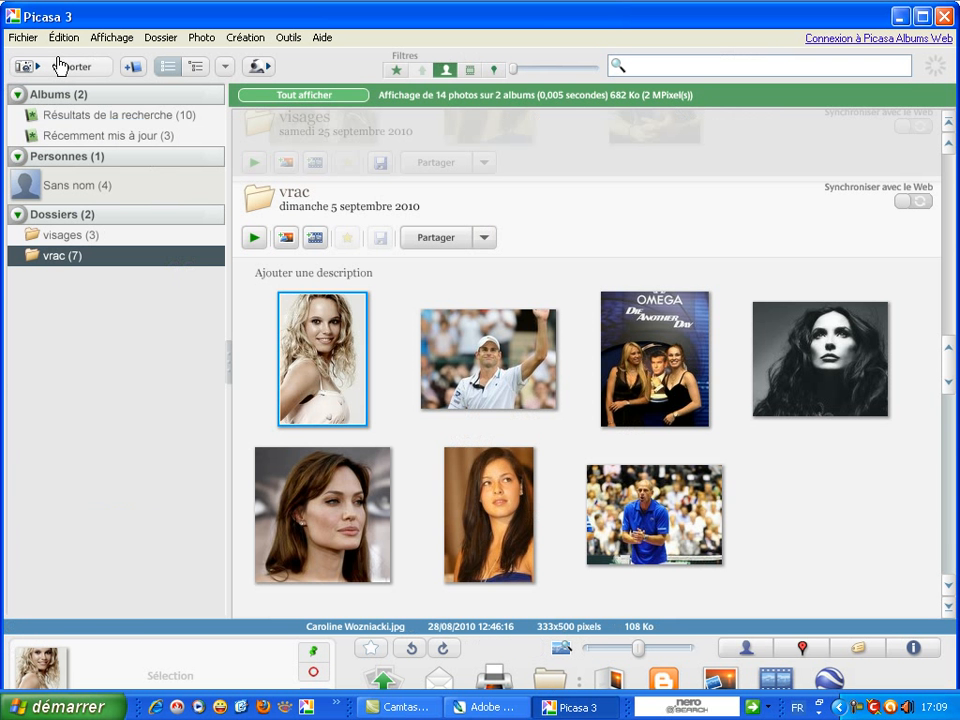
double_click(498, 515)
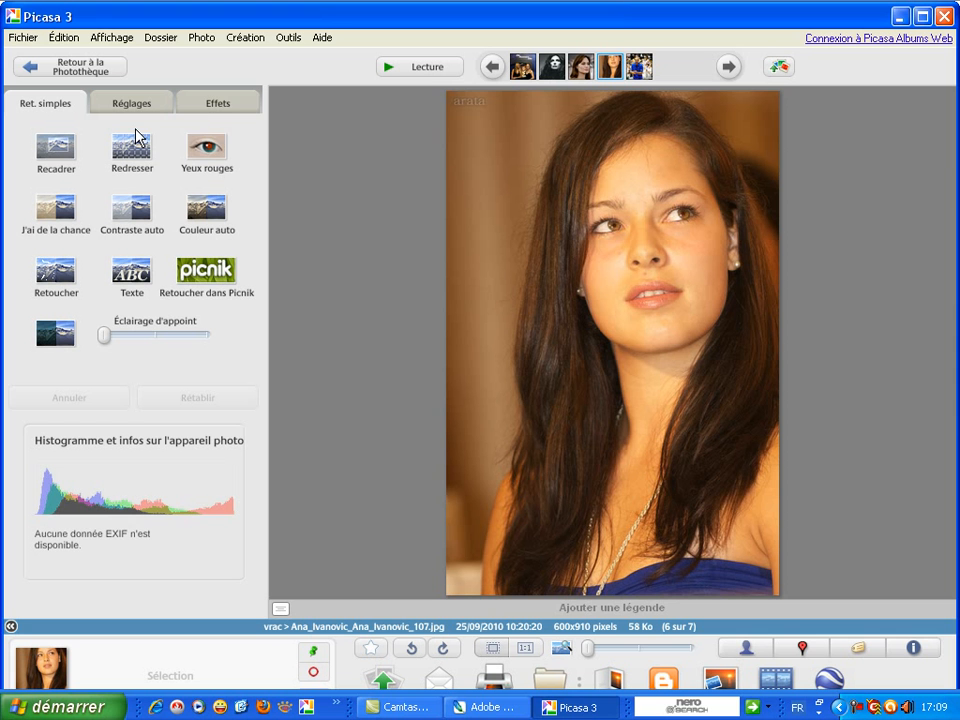
click(206, 104)
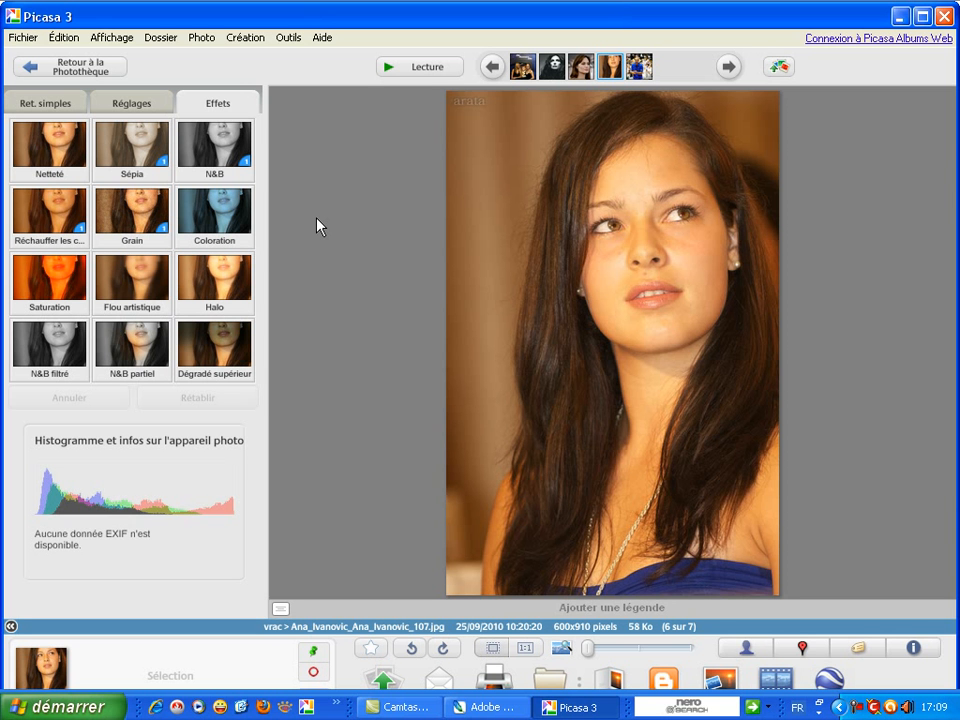
Step: Try the Netteté effect on the photo with its level raised close to the maximum
click(61, 176)
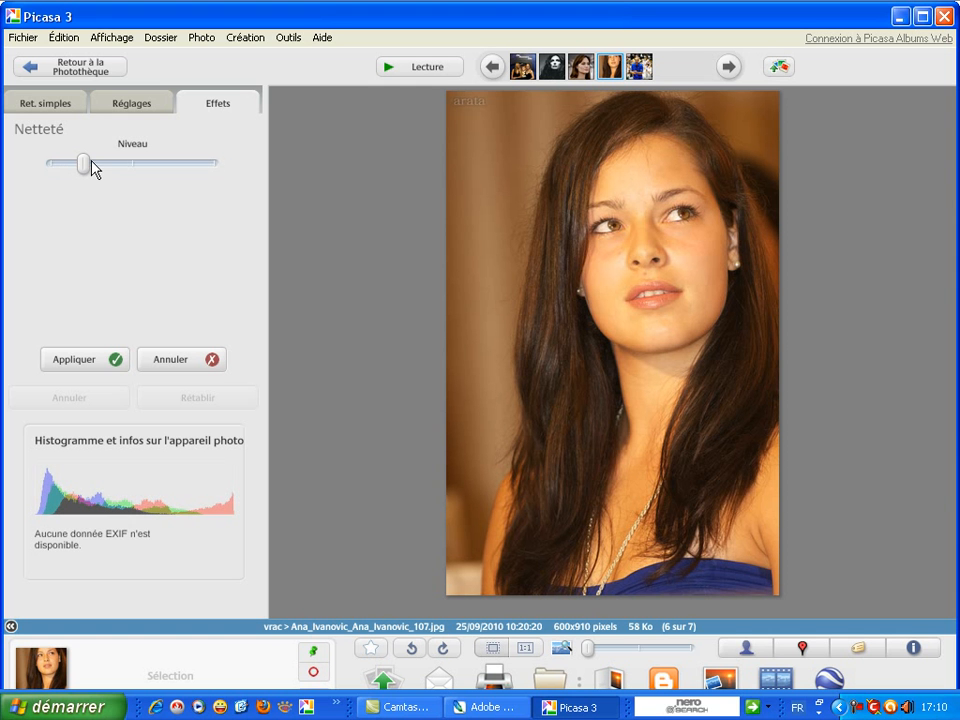
drag(91, 168, 211, 192)
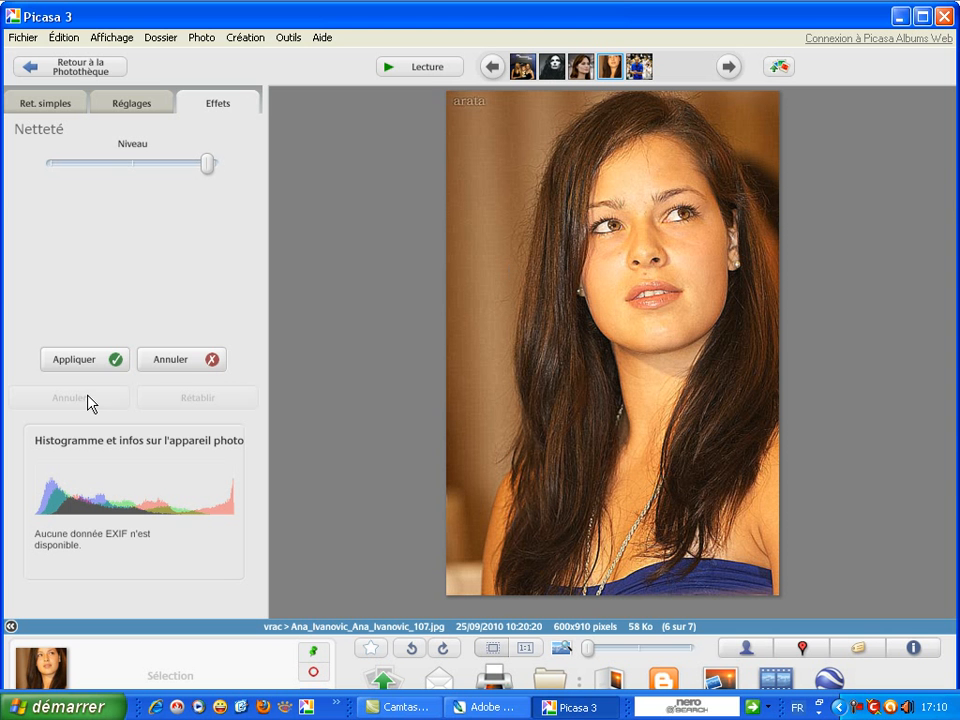
click(170, 362)
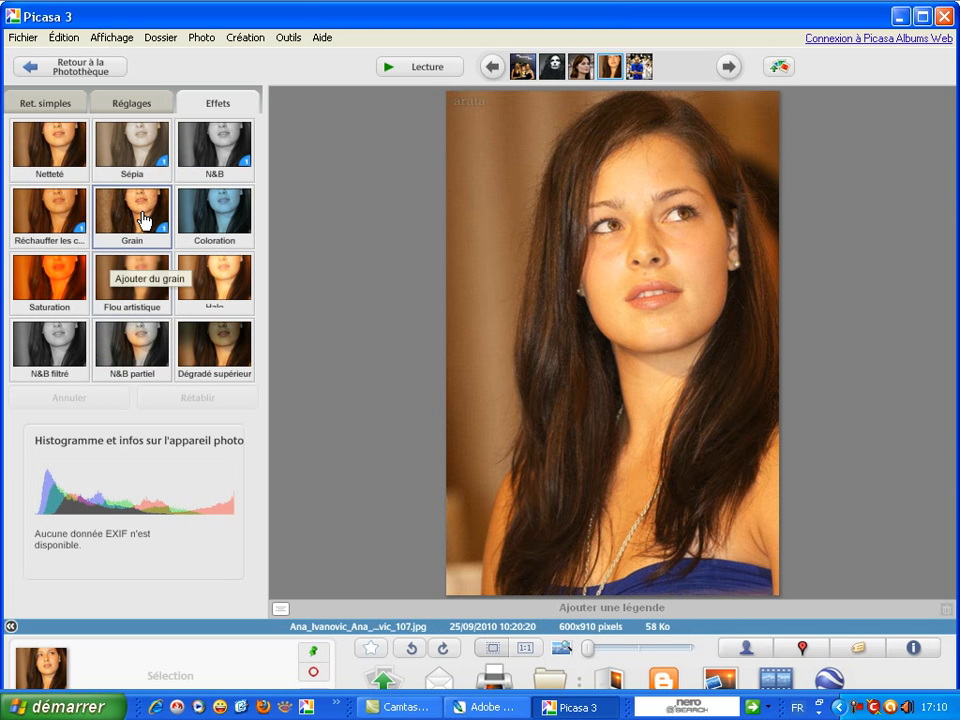
Step: Try the Sépia and Réchauffer les couleurs effects in turn, undoing each one
click(141, 159)
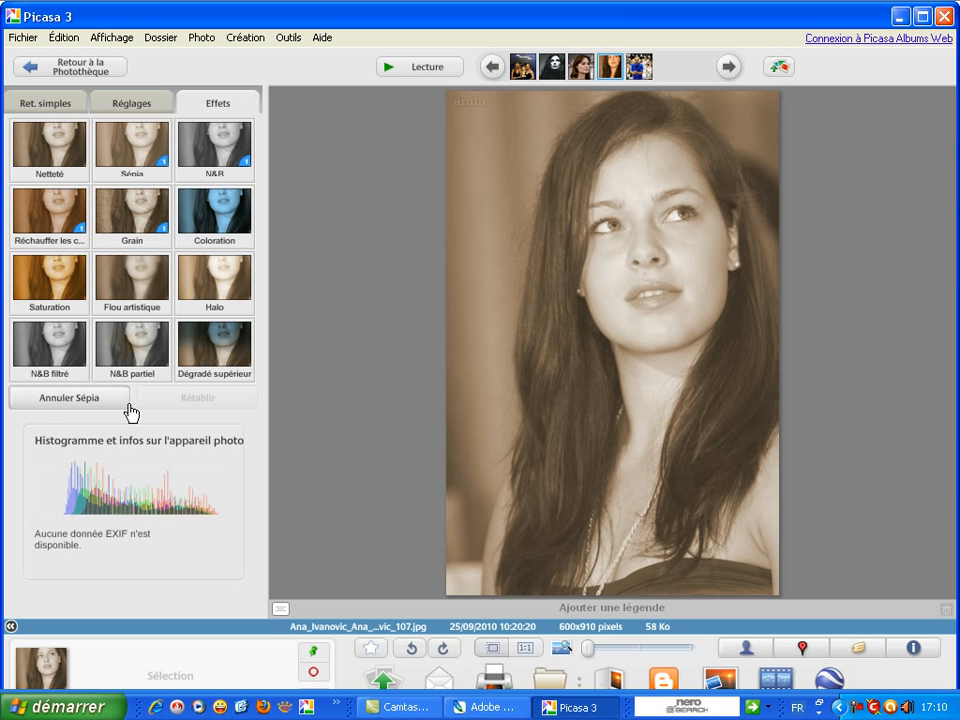
click(64, 405)
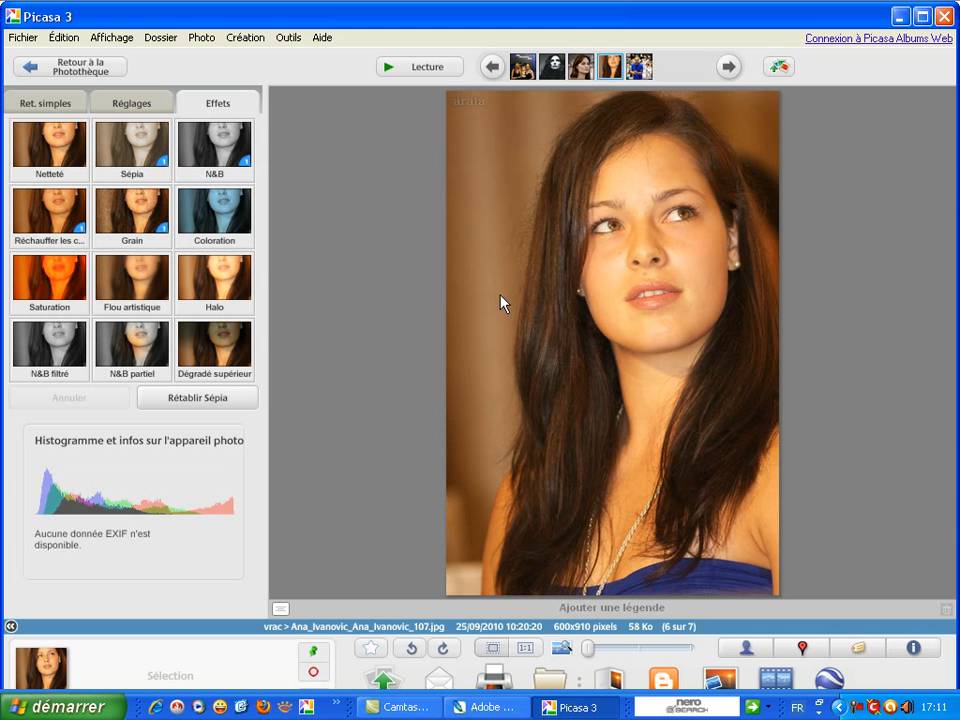
click(47, 214)
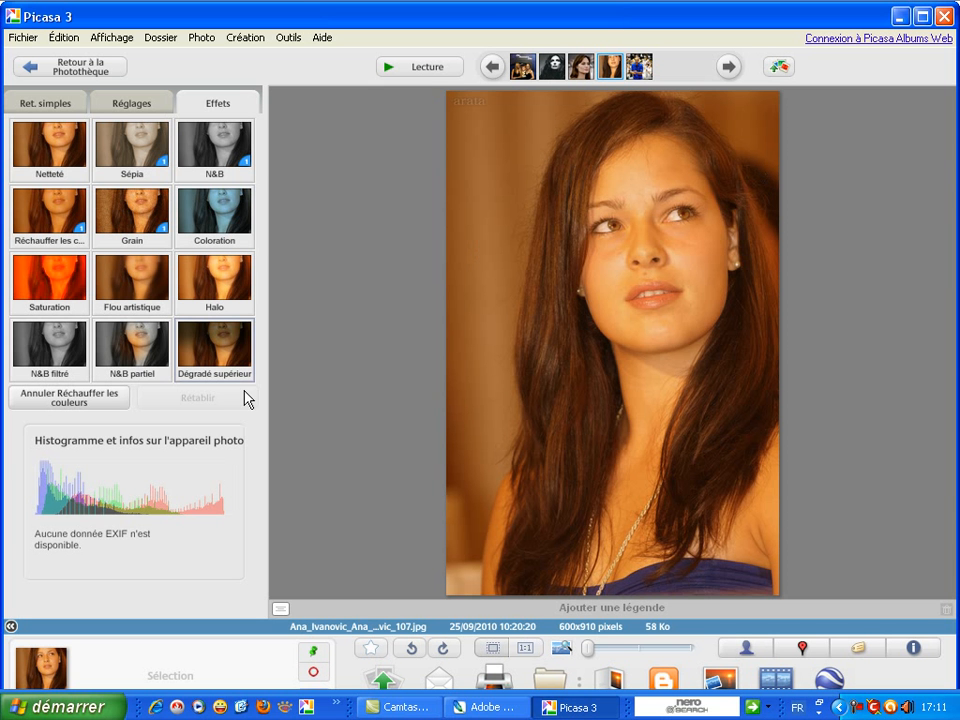
click(58, 407)
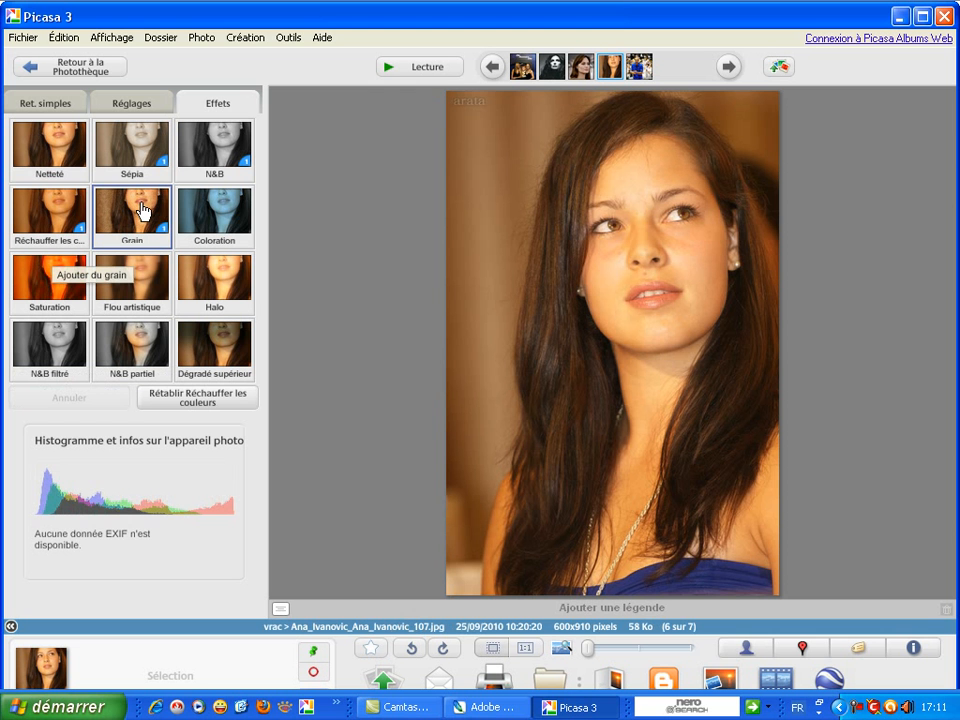
Step: Apply the Grain effect to the open photo
click(143, 210)
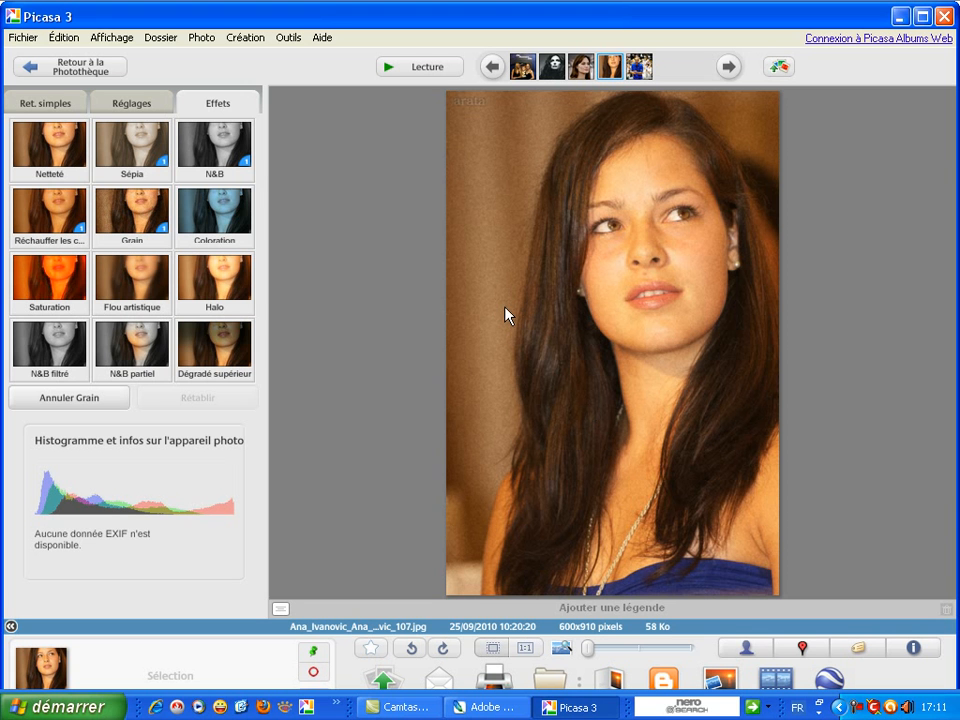
Step: Try the Coloration effect with a turquoise colour and a slightly raised Conservation des couleurs setting
click(221, 209)
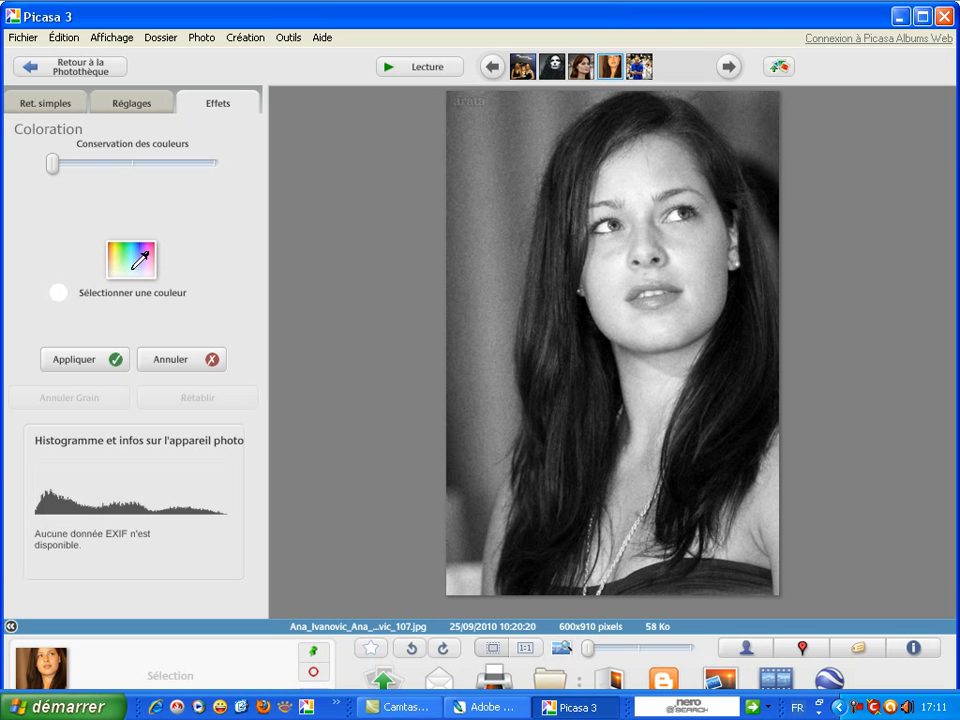
click(133, 250)
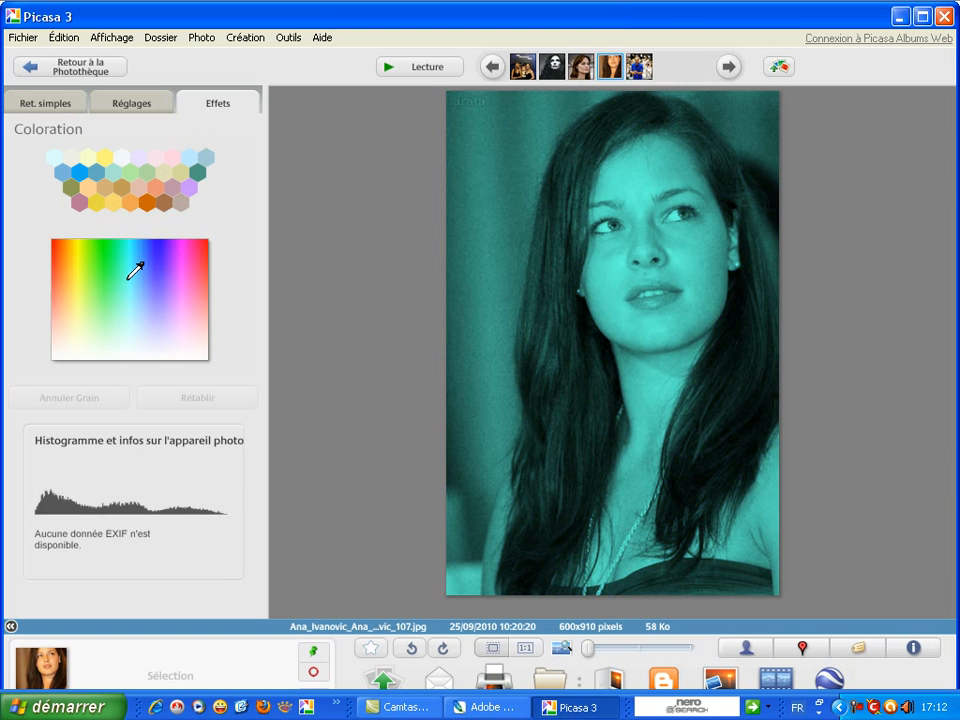
click(135, 271)
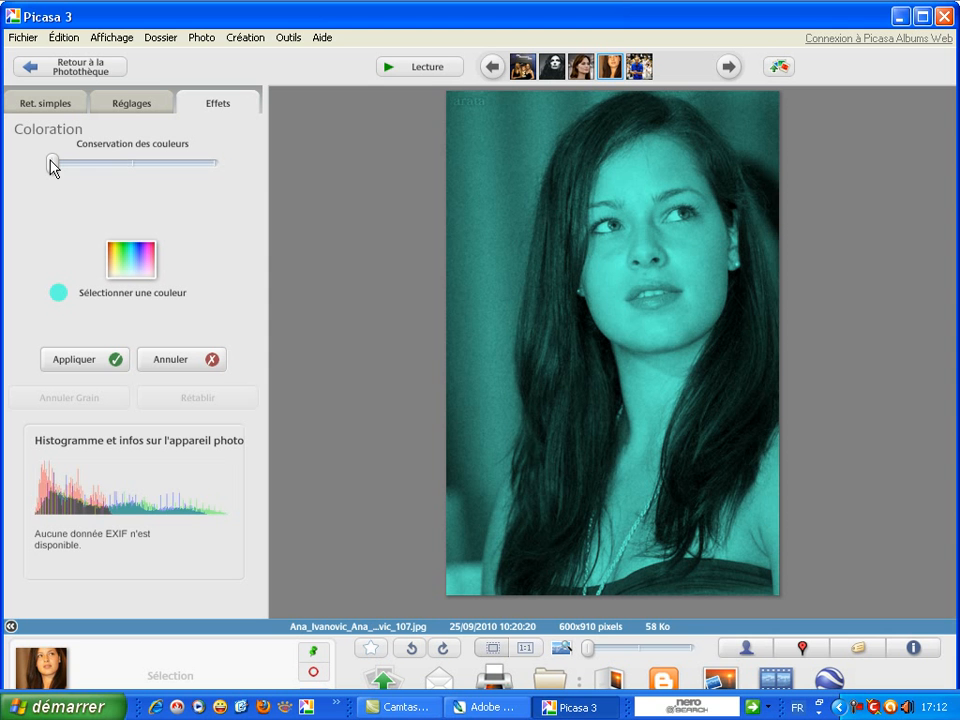
drag(53, 163, 80, 158)
drag(52, 158, 60, 157)
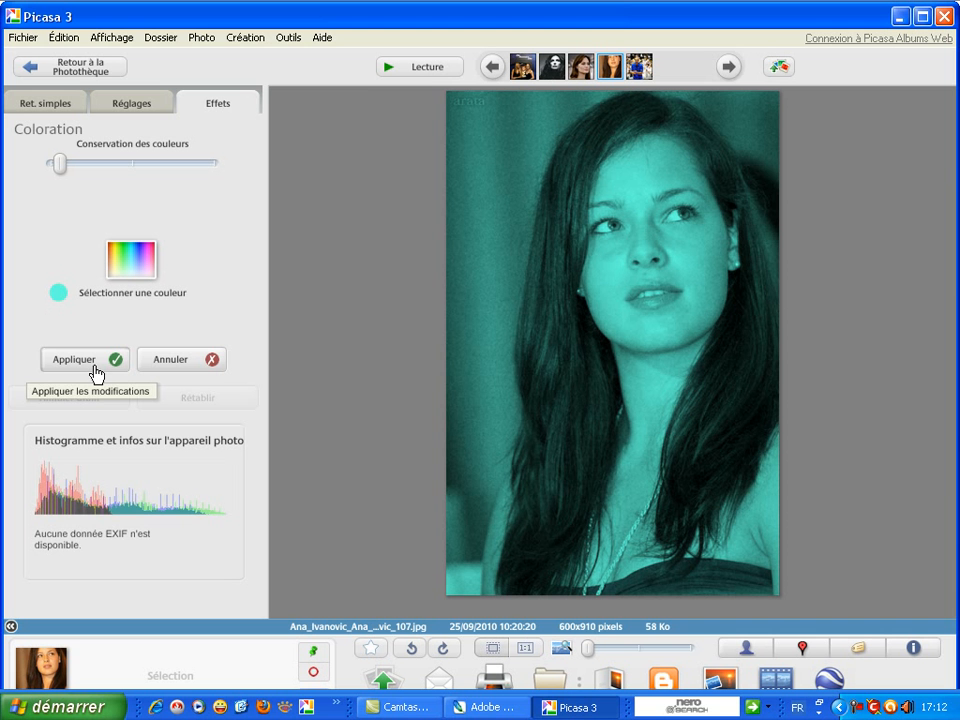
click(166, 366)
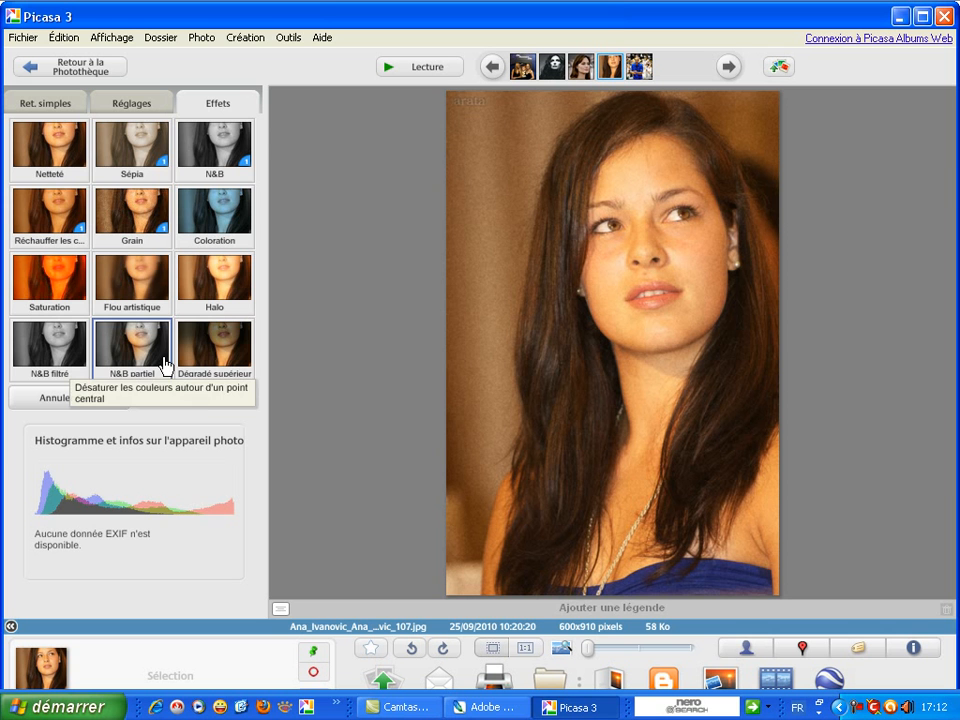
Step: Try the Saturation effect at close to its maximum level and just below the middle
click(166, 248)
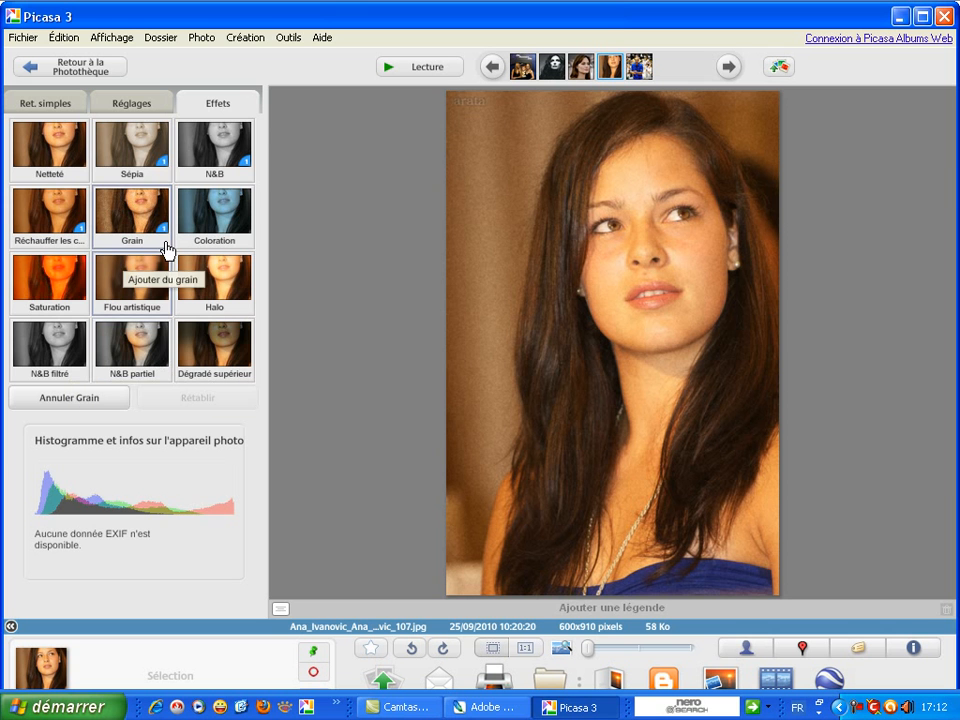
click(68, 290)
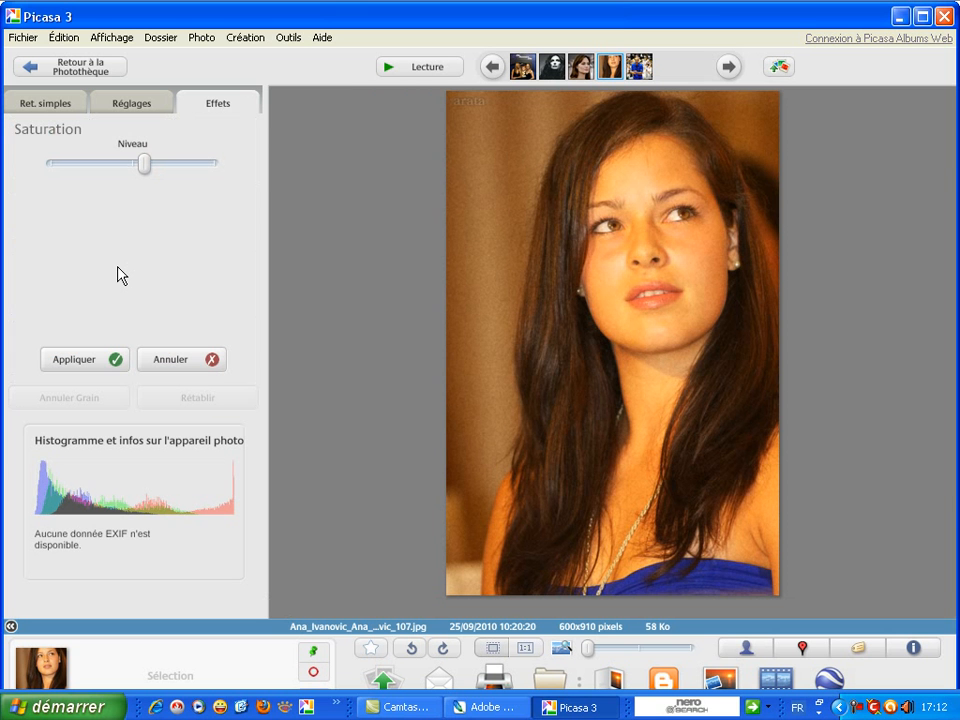
drag(150, 164, 211, 177)
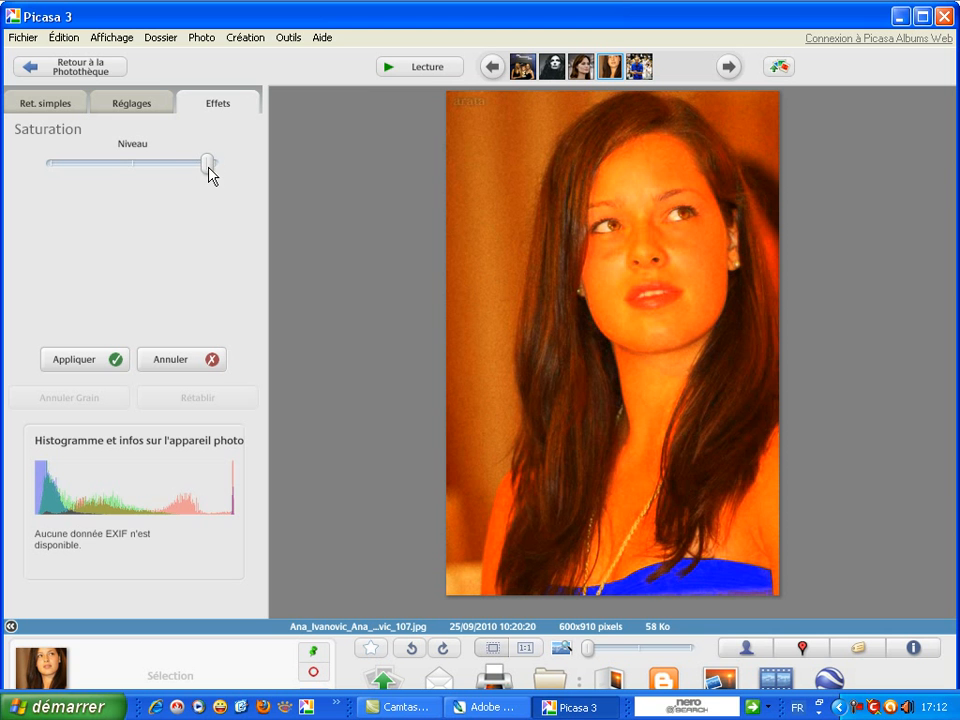
drag(211, 176, 130, 174)
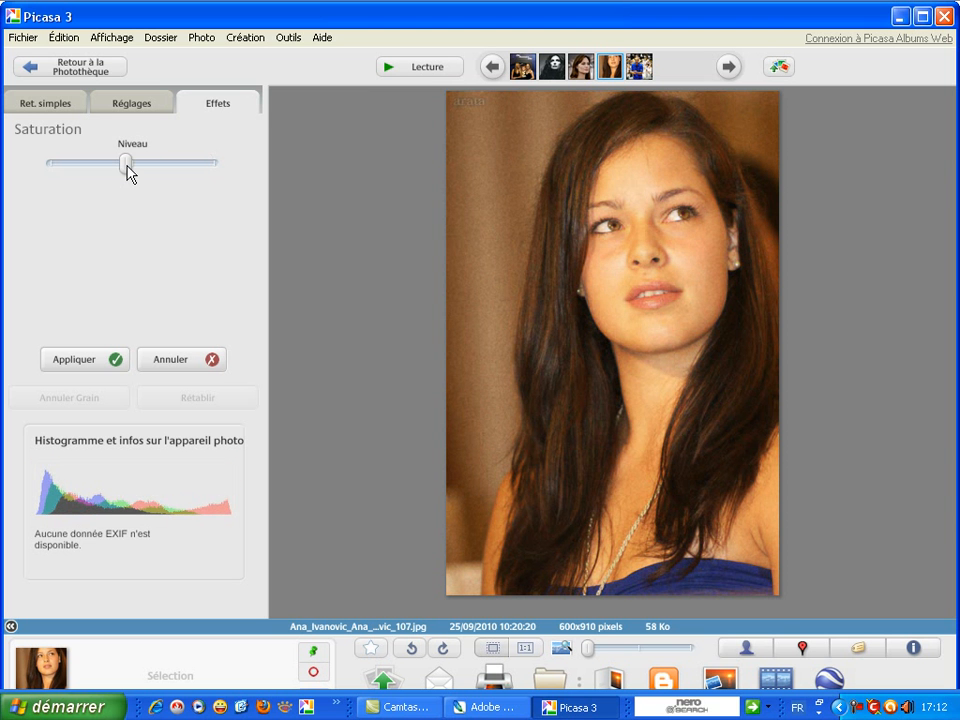
click(172, 362)
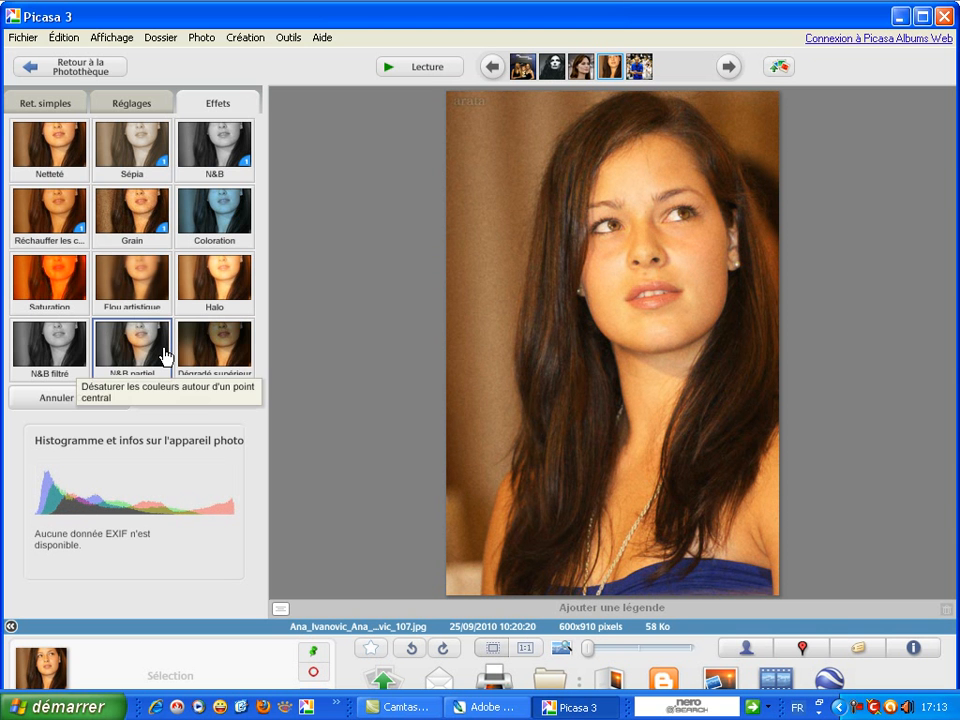
Step: Try the Flou artistique effect centred between the eyes, testing minimum and mid-range Taille and varying Niveau
click(154, 295)
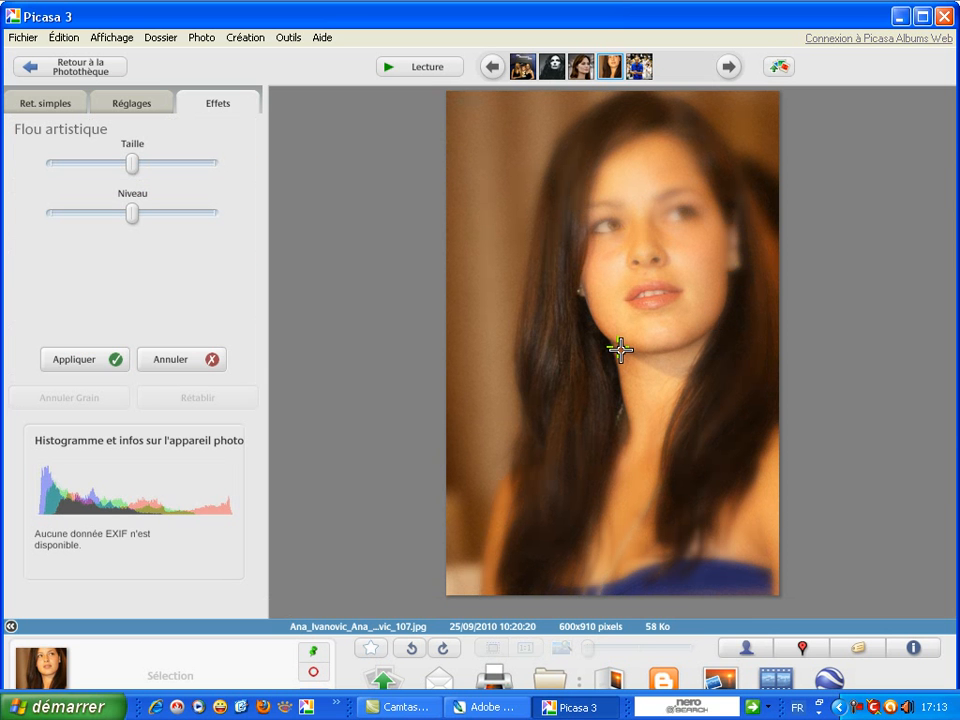
drag(620, 349, 649, 228)
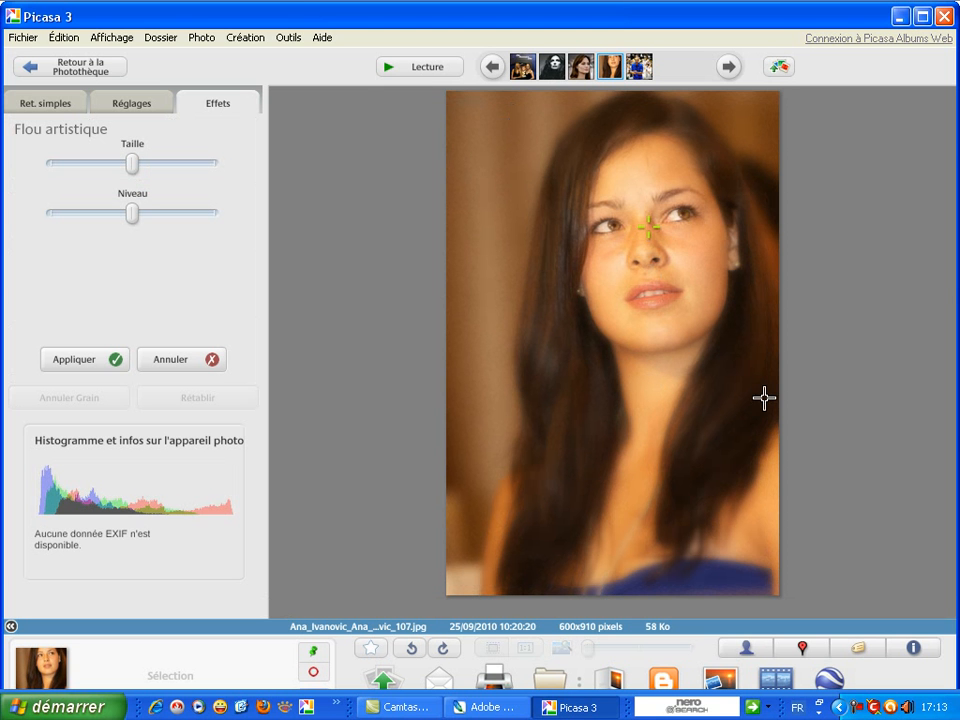
drag(132, 163, 35, 165)
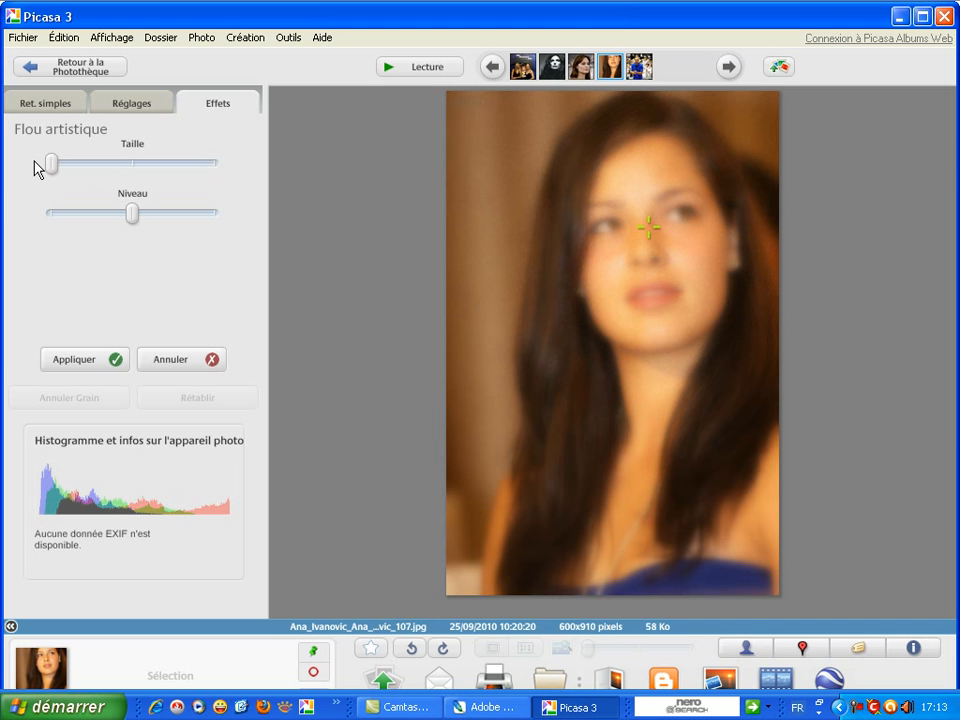
drag(51, 163, 142, 172)
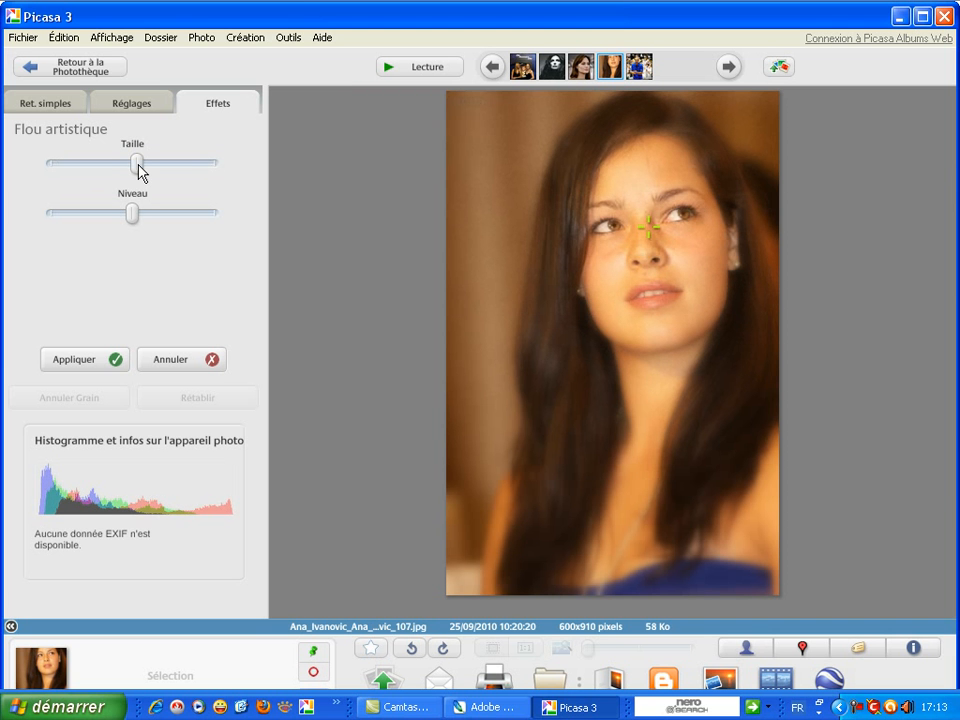
click(114, 211)
drag(118, 219, 139, 229)
click(165, 360)
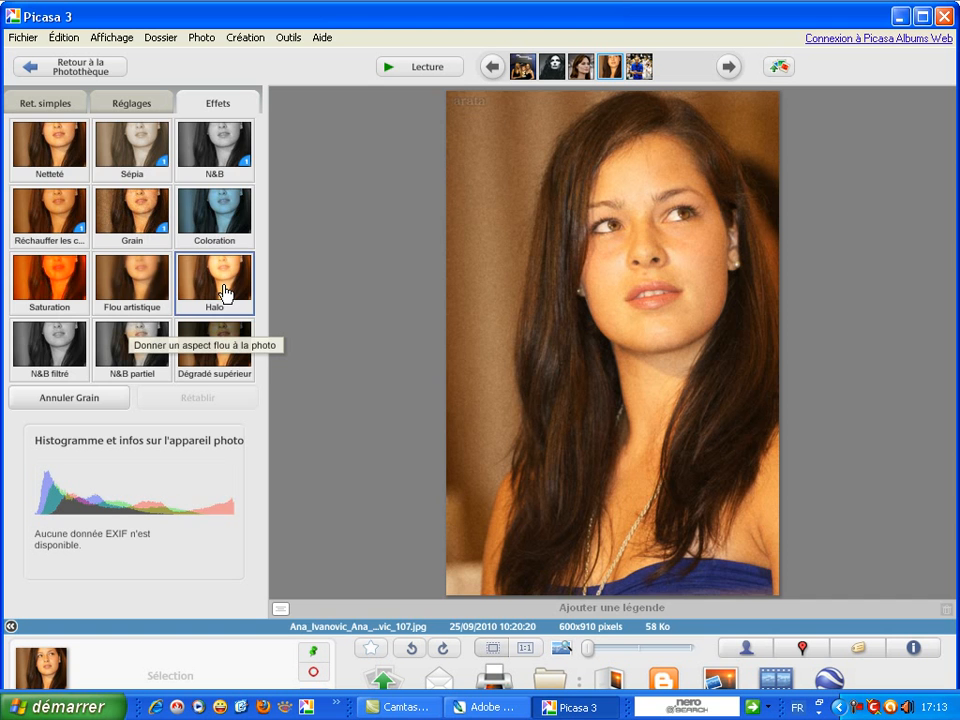
Step: Try the Halo effect with maximum Intensité and a slightly larger Rayon
click(224, 292)
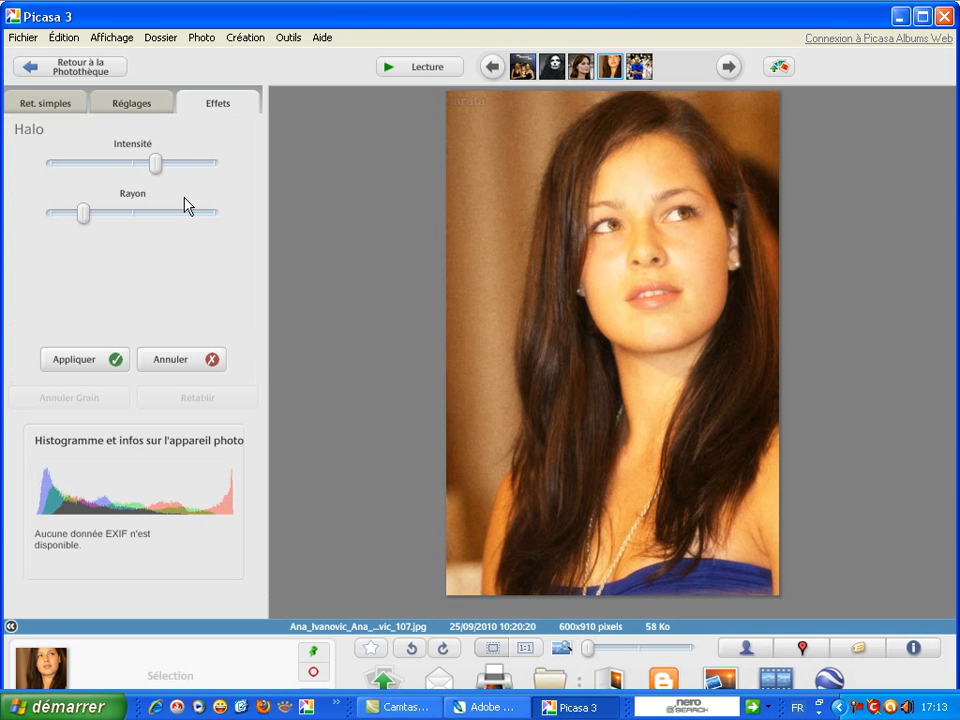
drag(155, 163, 240, 170)
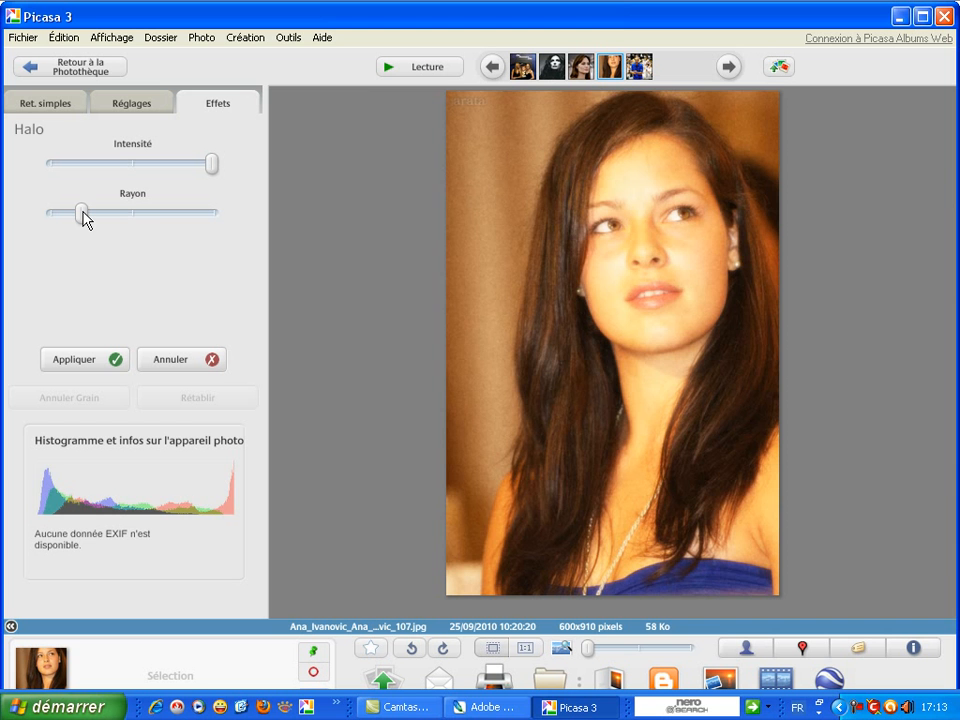
drag(83, 220, 113, 212)
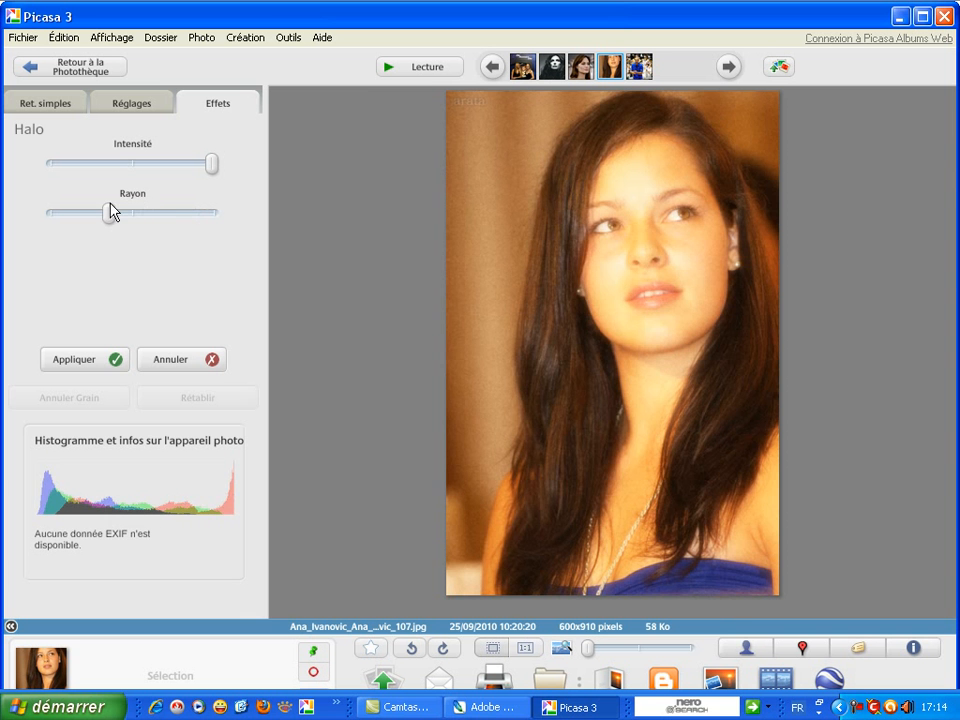
click(176, 359)
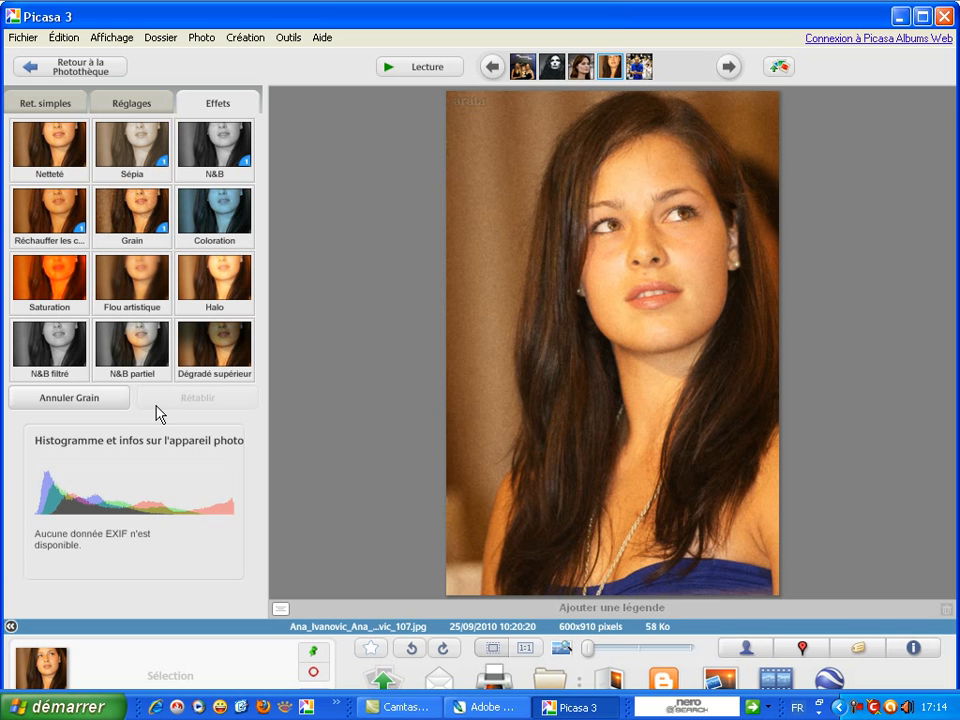
Step: Start the Dégradé supérieur effect with a slightly reduced Estompe and a light green tint
click(229, 357)
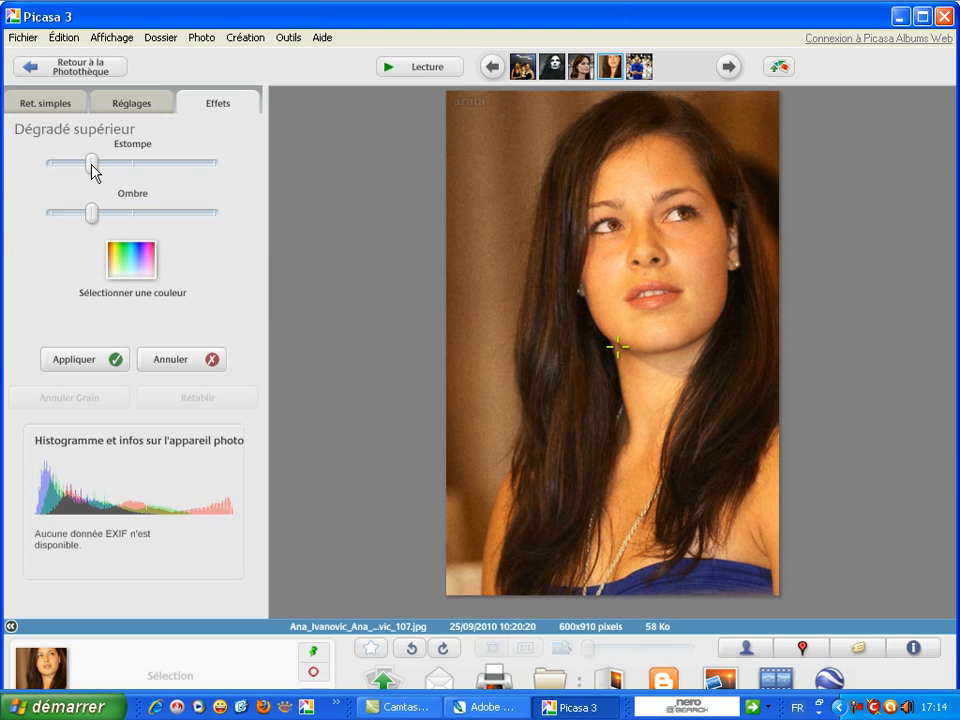
drag(91, 164, 68, 164)
click(125, 265)
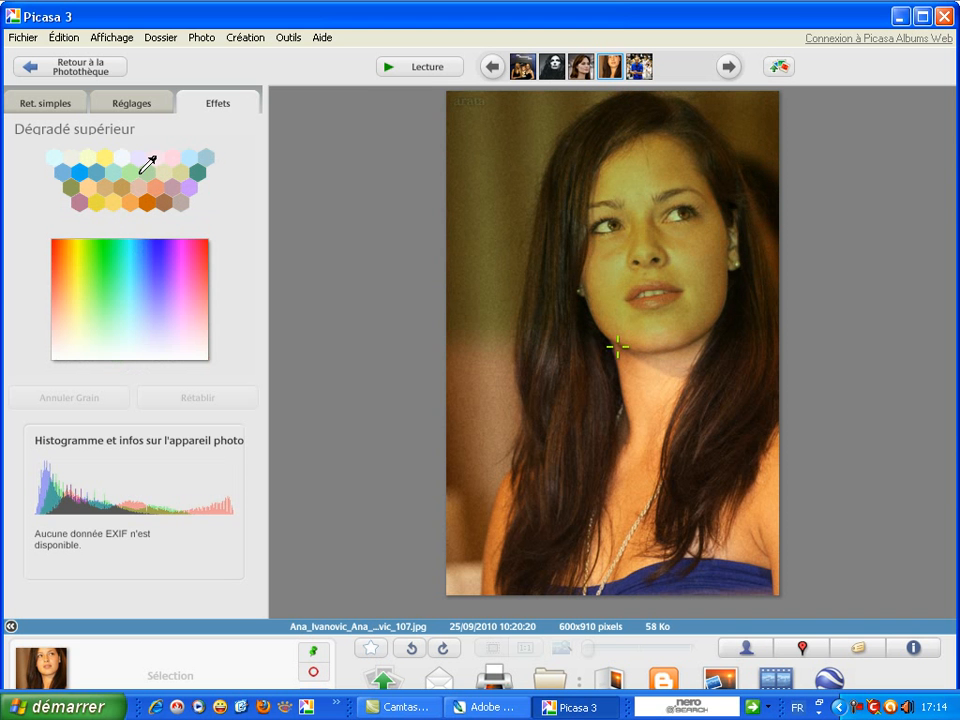
click(139, 171)
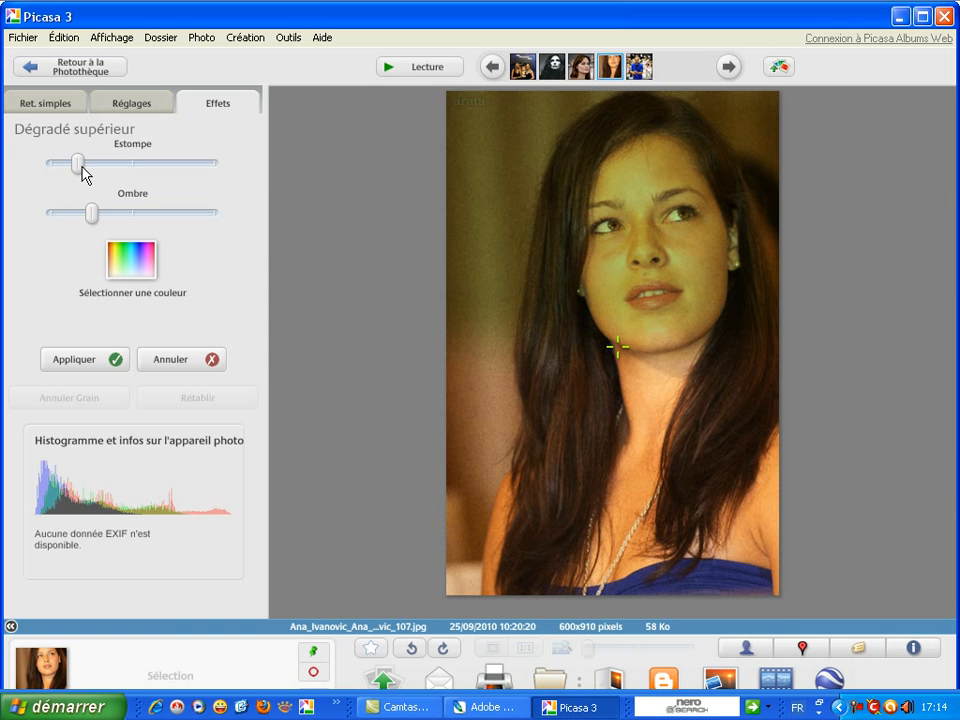
Step: Raise the gradient's Estompe close to maximum, lower Ombre slightly, and change its colour to dark orange
drag(80, 164, 201, 195)
mouse_move(96, 215)
mouse_down()
mouse_move(156, 225)
mouse_move(85, 212)
mouse_up()
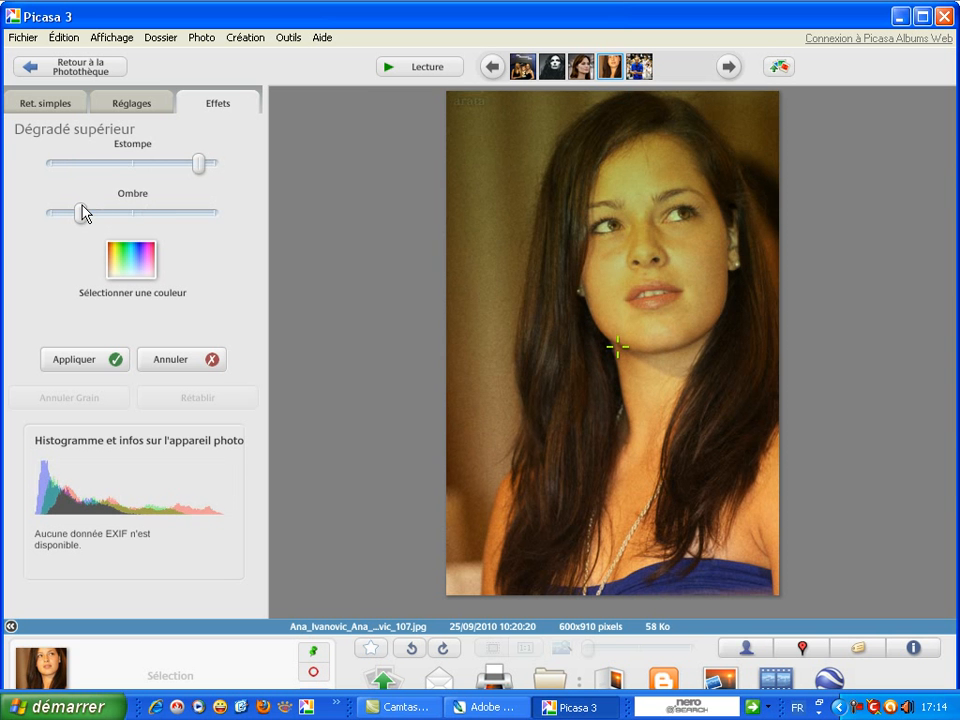
click(136, 271)
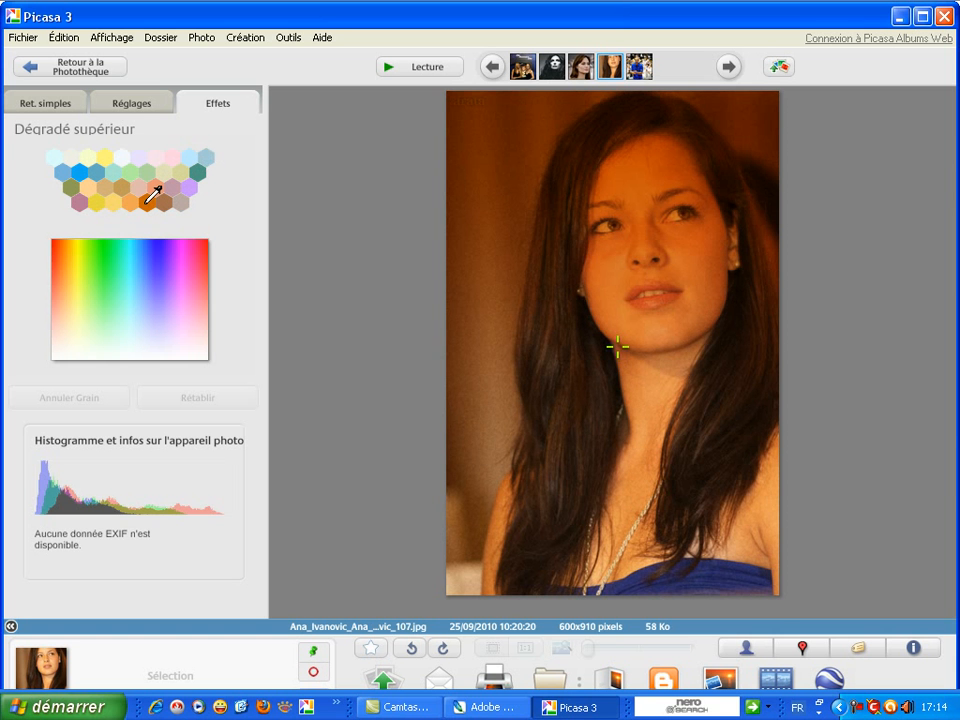
click(147, 204)
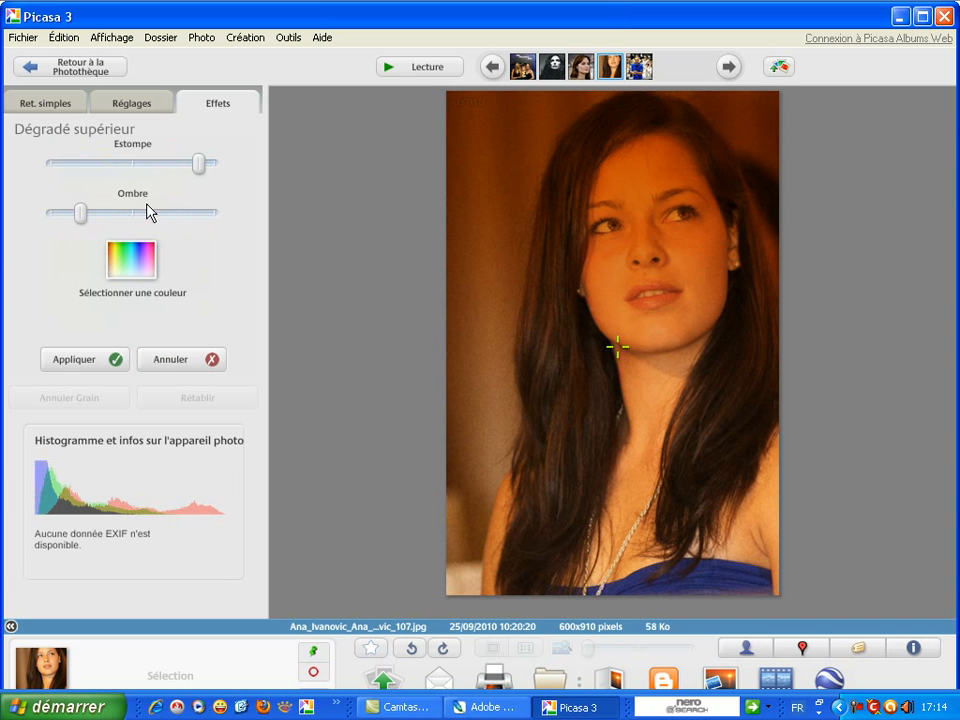